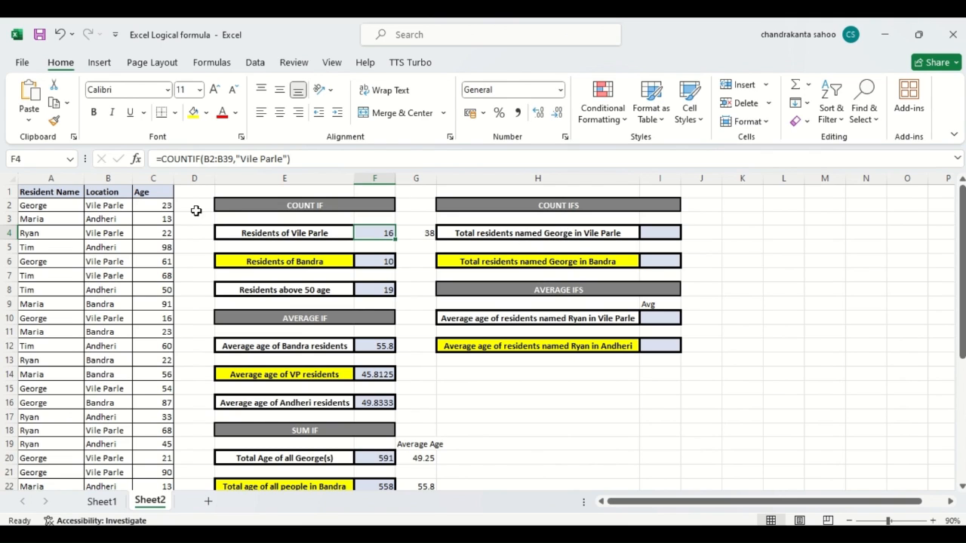
pyautogui.click(42, 178)
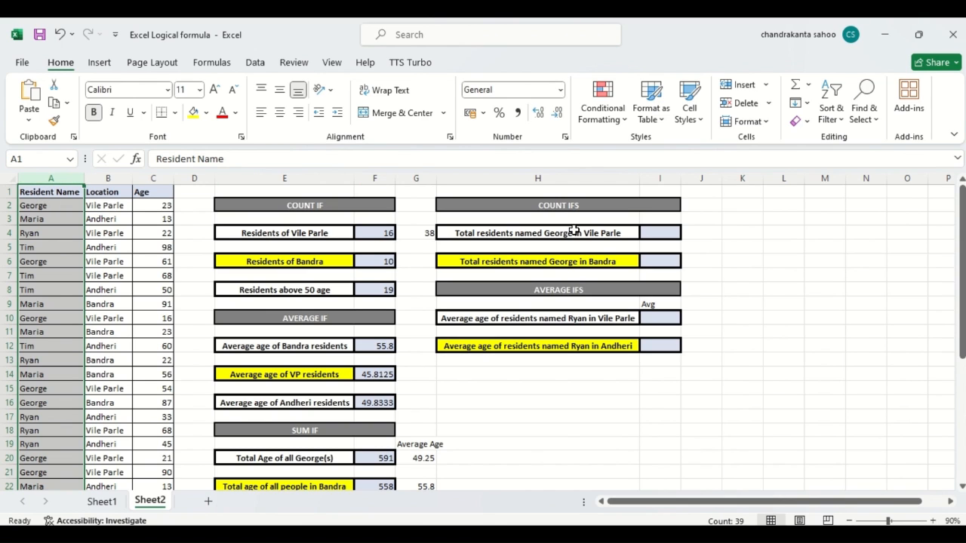
pyautogui.click(116, 178)
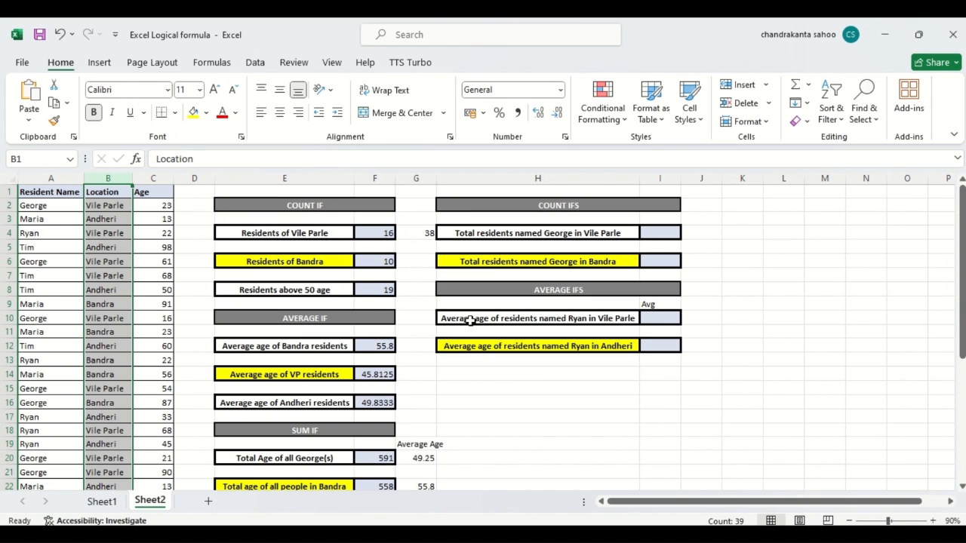
pyautogui.click(627, 396)
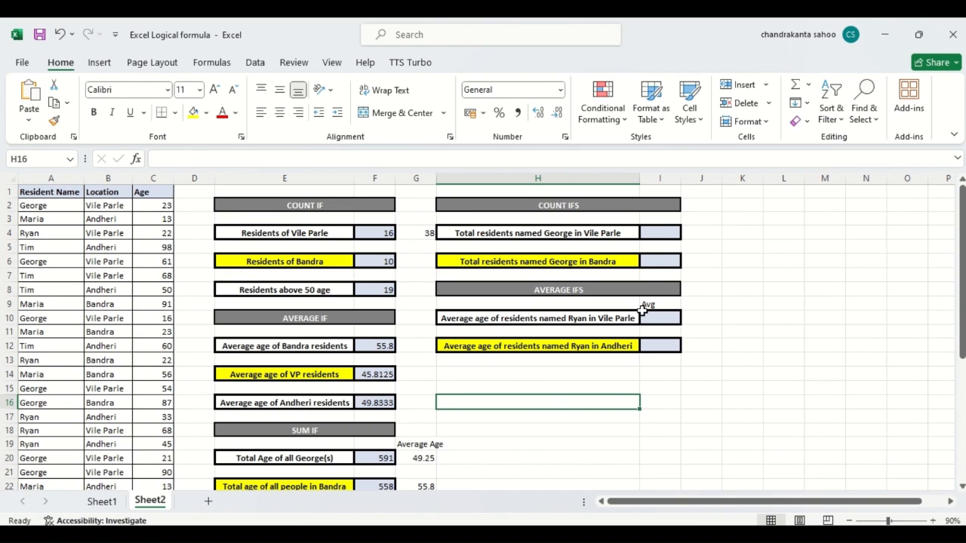
# Start a COUNTIFS formula in cell I4, beside the Vile Parle resident total label
pyautogui.click(661, 227)
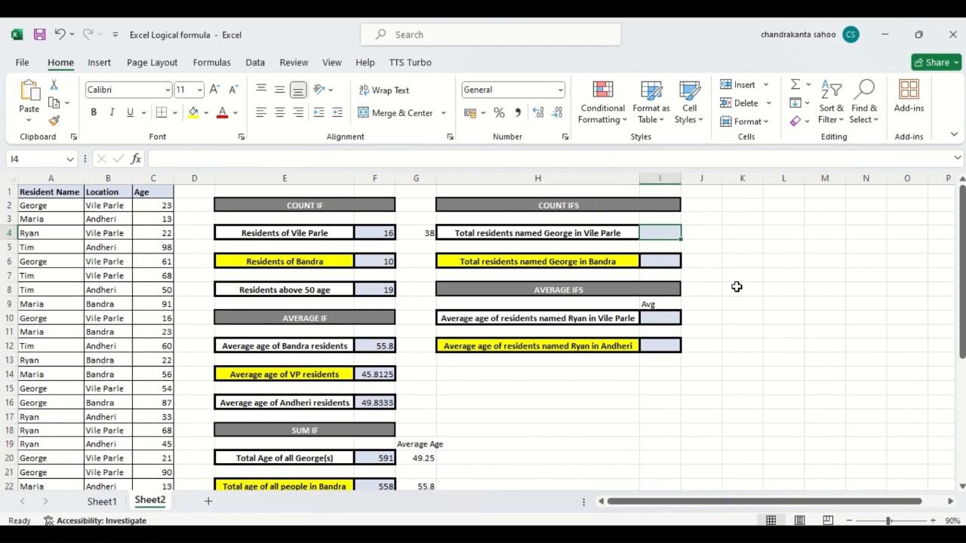
pyautogui.moveTo(724, 253); pyautogui.dragTo(657, 231)
pyautogui.click(655, 233)
pyautogui.write('=')
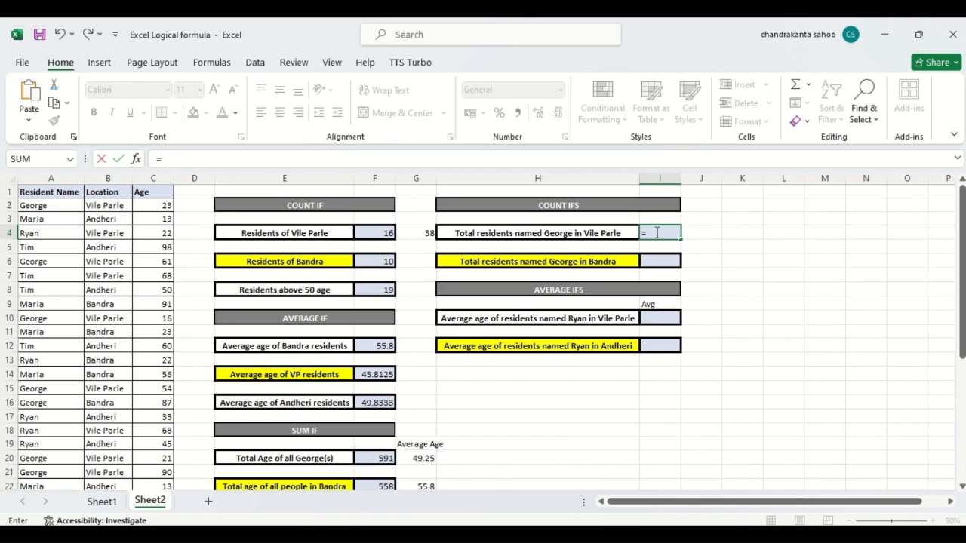
pyautogui.write('count')
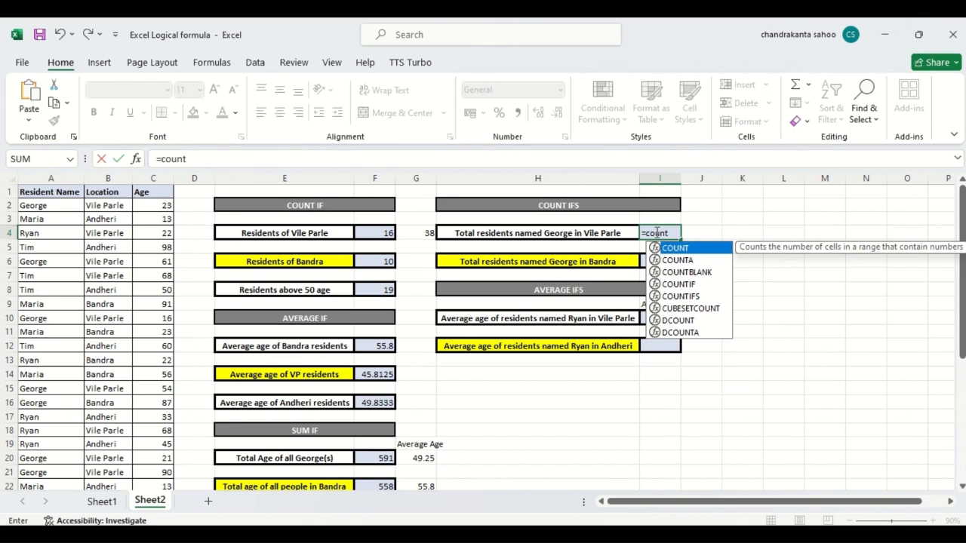
pyautogui.doubleClick(653, 295)
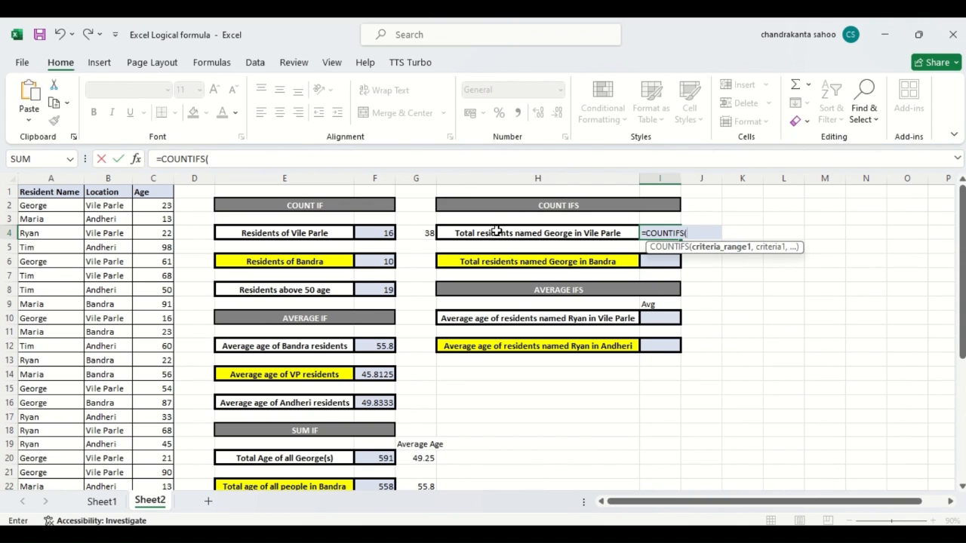
# Add A2:A39 as the first COUNTIFS criteria range, with the resident name from the H4 label in quotes as its criterion
pyautogui.click(45, 208)
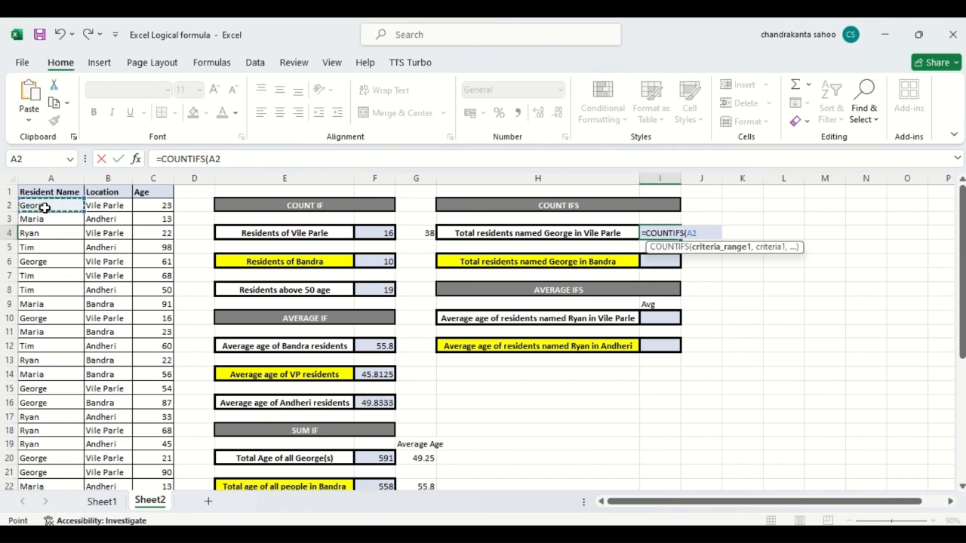
pyautogui.hotkey('ctrl', 'shift', 'Down')
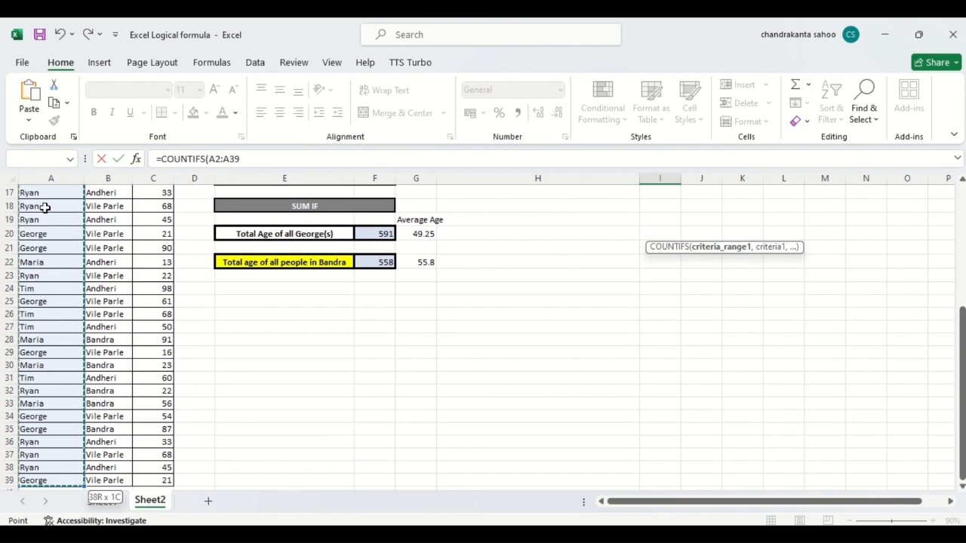
pyautogui.write(',')
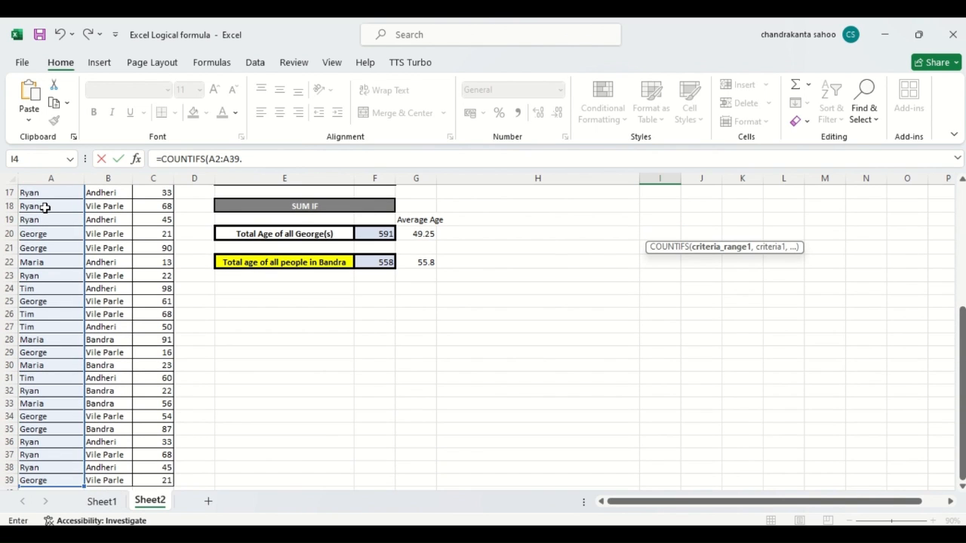
pyautogui.moveTo(961, 373); pyautogui.dragTo(961, 252)
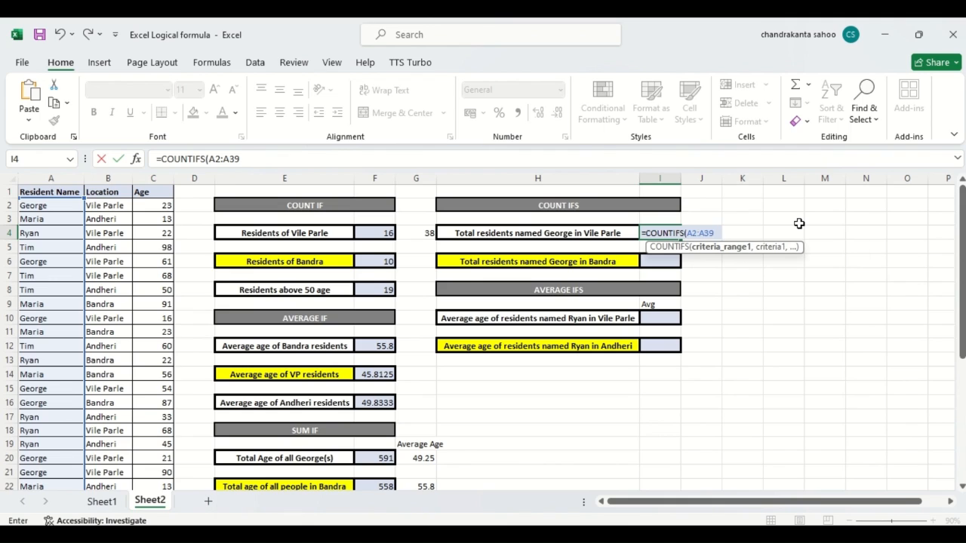
pyautogui.write(',"George')
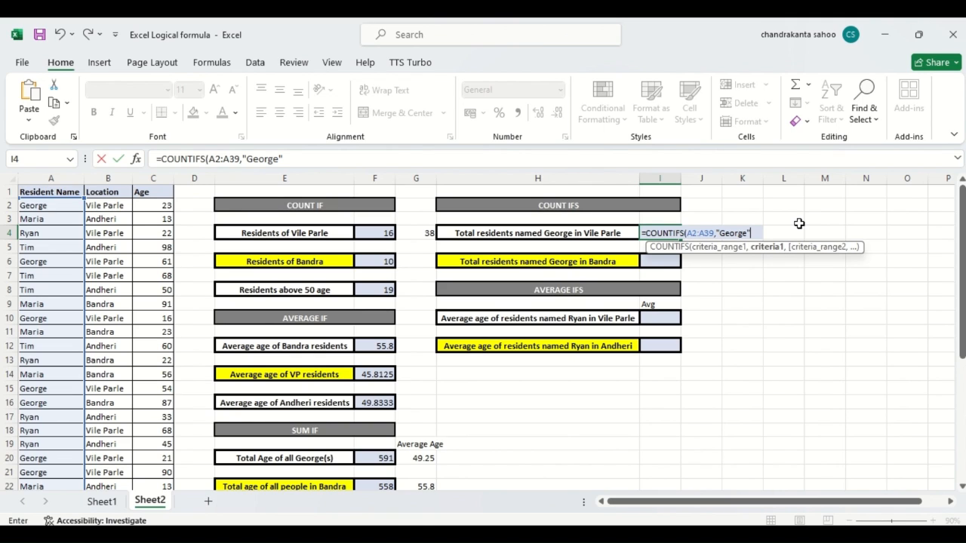
pyautogui.write('",')
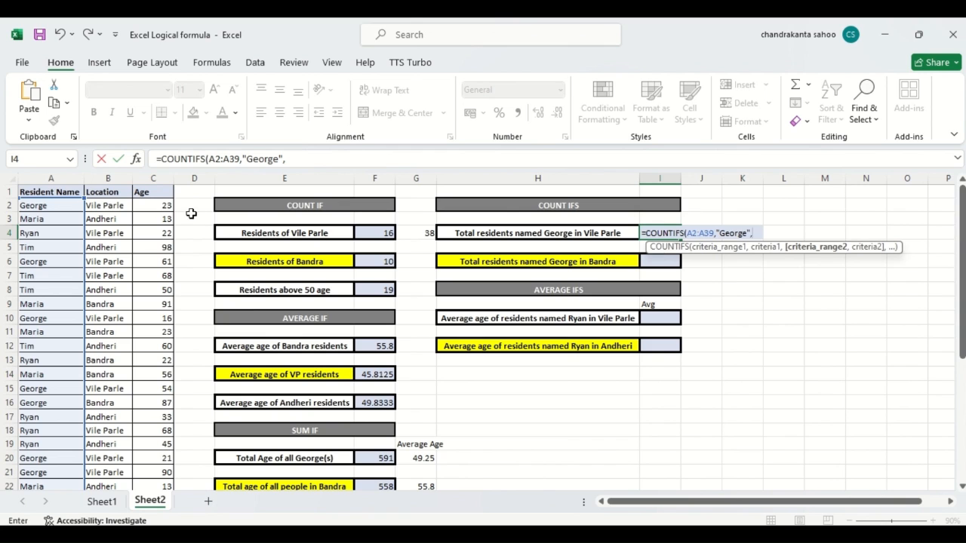
# Complete the COUNTIFS formula in I4 with criteria range B2:B39 and the criterion "Vile Parle"
pyautogui.click(106, 205)
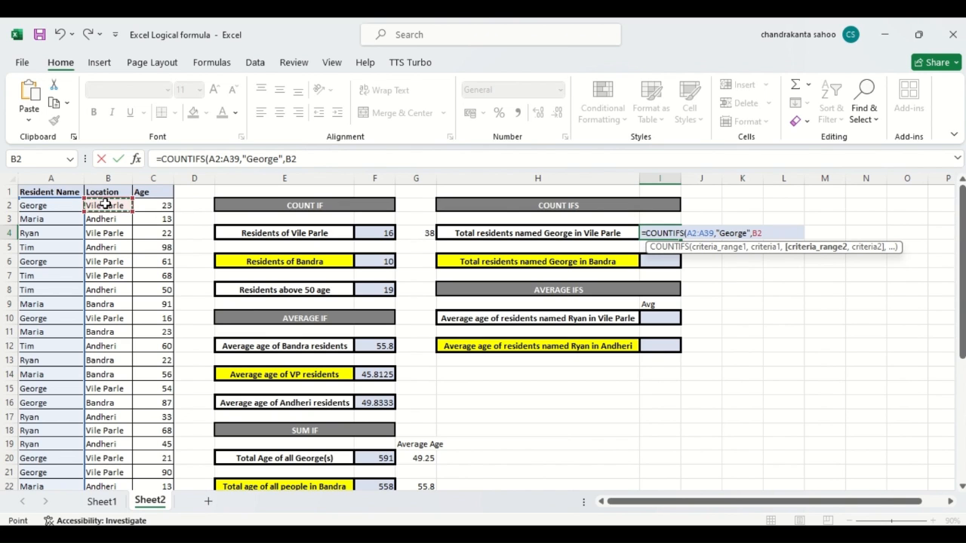
pyautogui.hotkey('ctrl', 'shift', 'Down')
pyautogui.write(',')
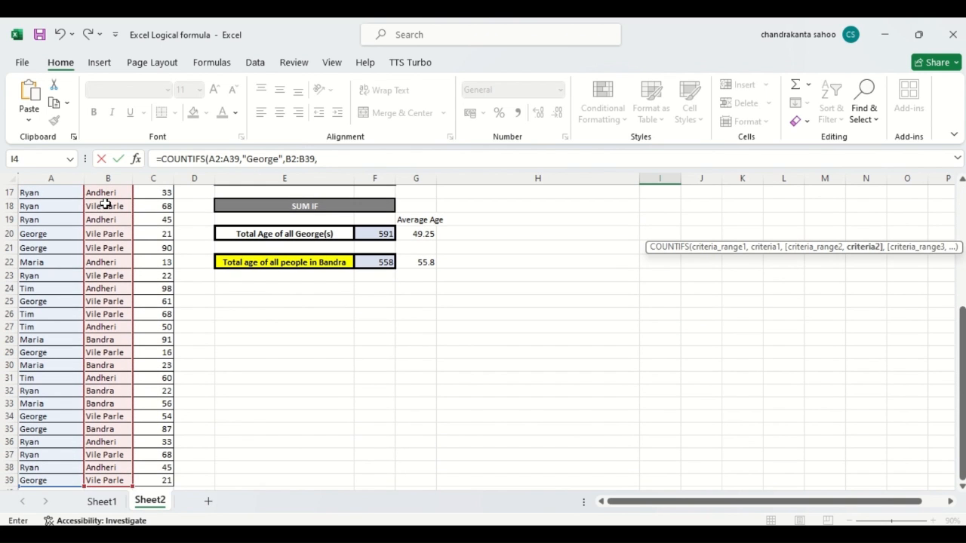
pyautogui.moveTo(962, 368); pyautogui.dragTo(931, 211)
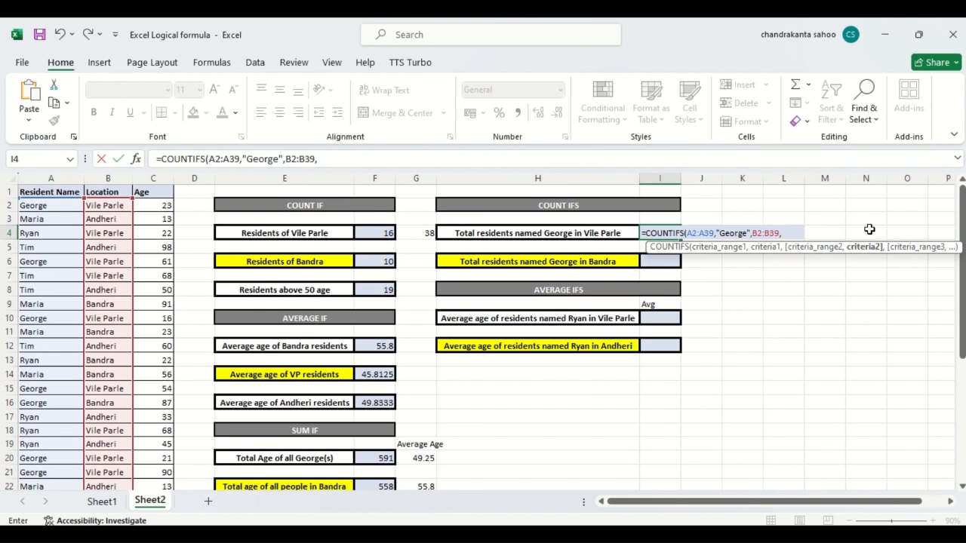
pyautogui.write('"Vile Par')
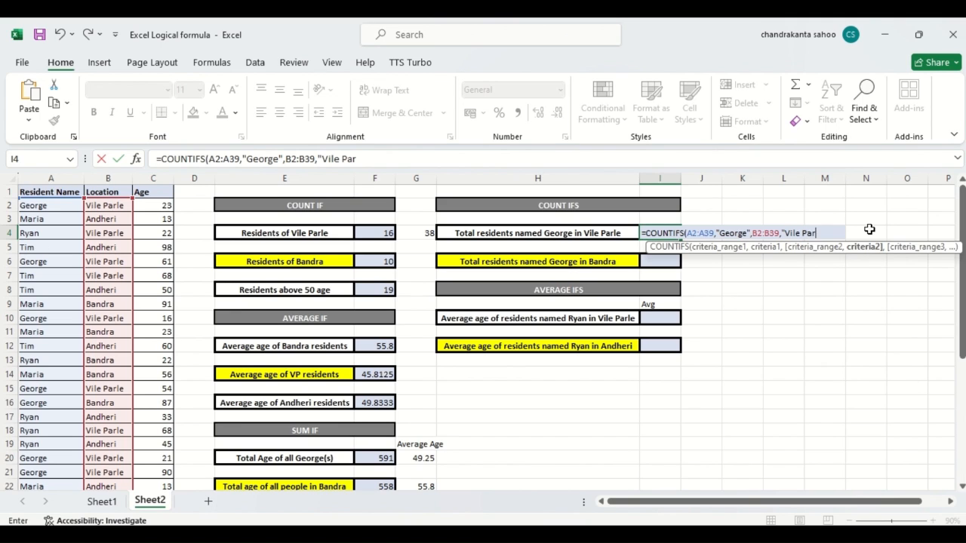
pyautogui.write('le")')
pyautogui.press('Return')
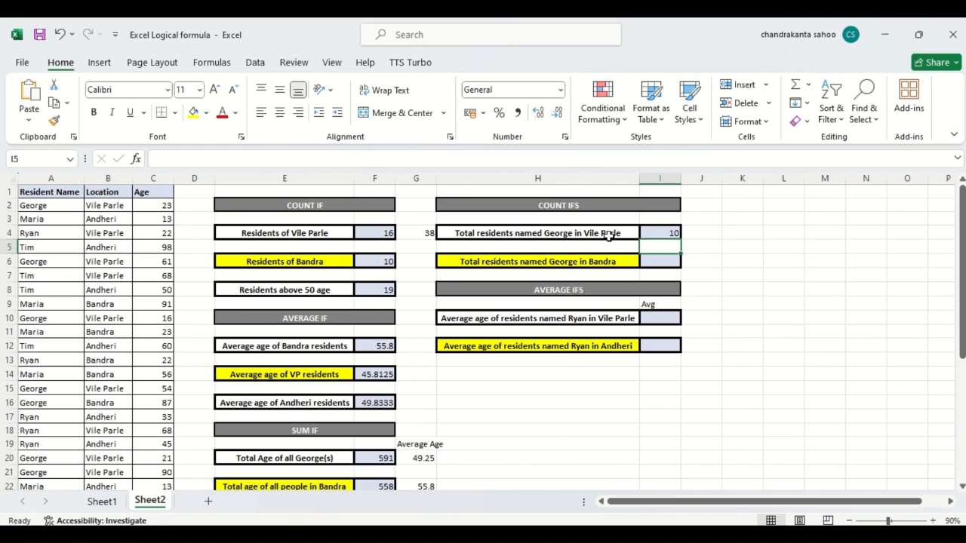
pyautogui.click(709, 261)
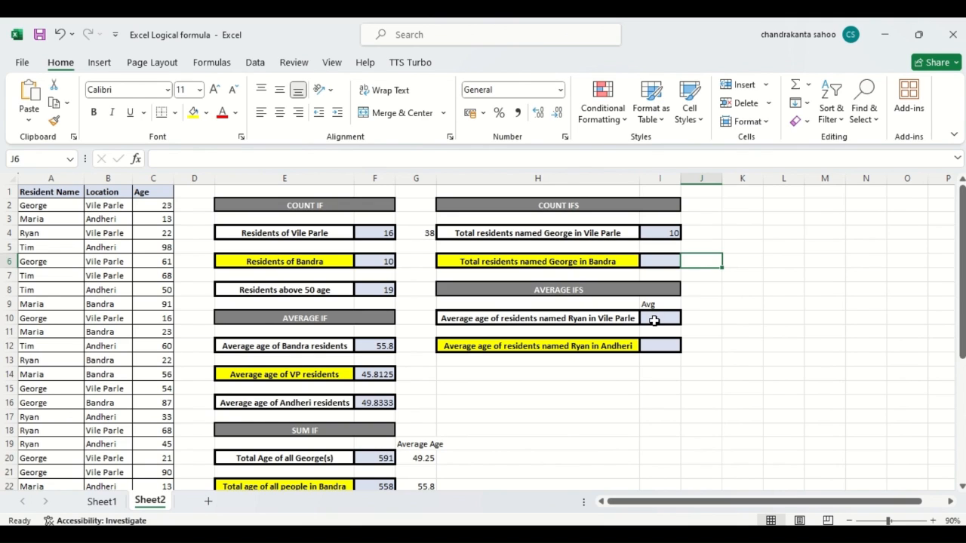
# Start an AVERAGEIFS formula in cell I10, beside the Vile Parle average age label
pyautogui.click(654, 320)
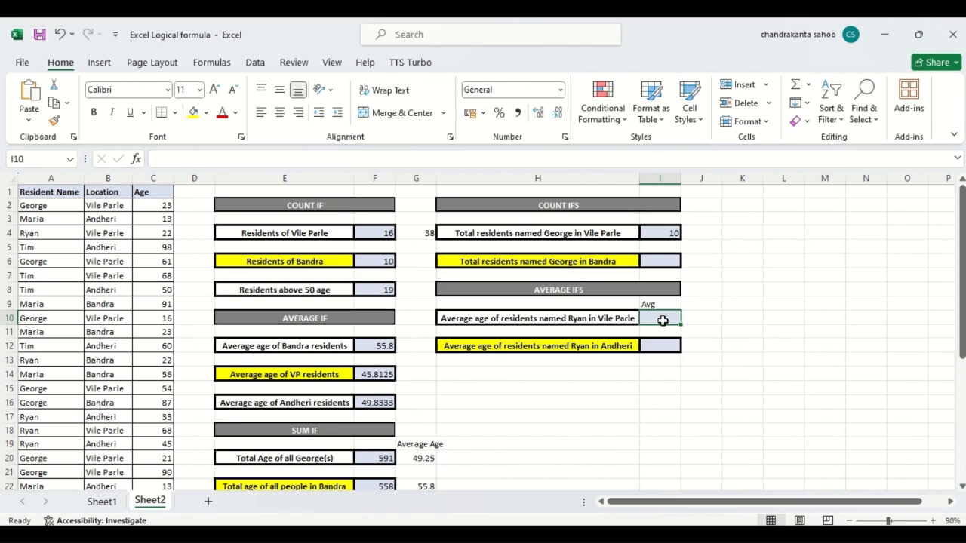
pyautogui.write('=')
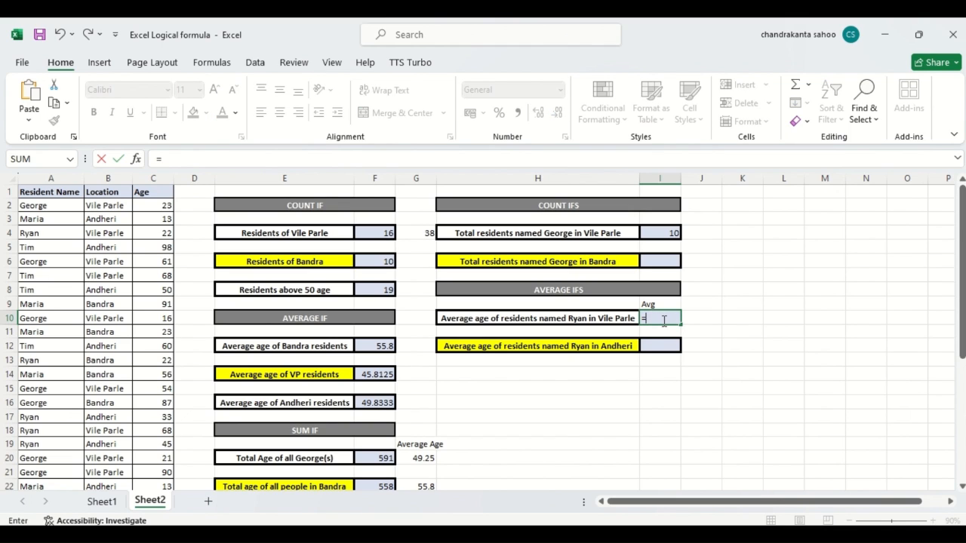
pyautogui.write('average')
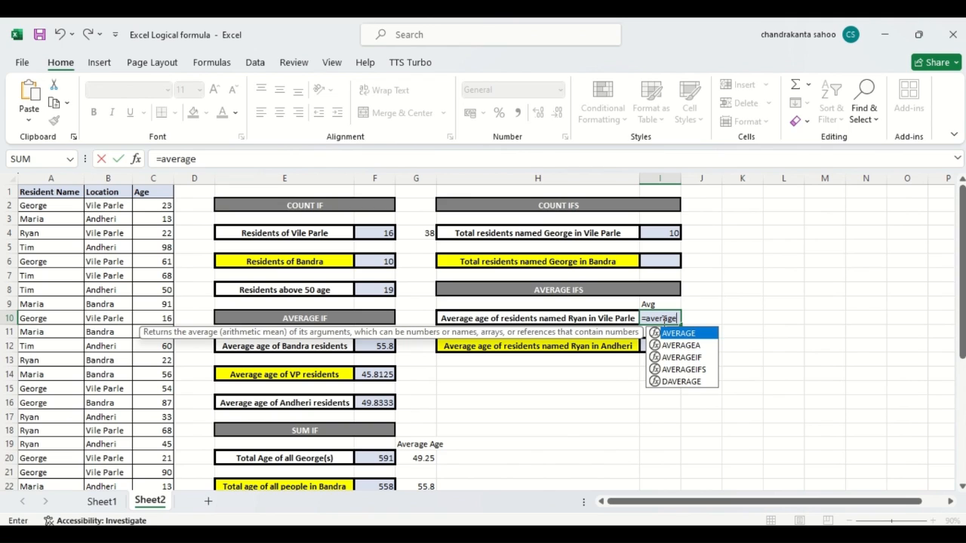
pyautogui.write('i')
pyautogui.click(652, 347)
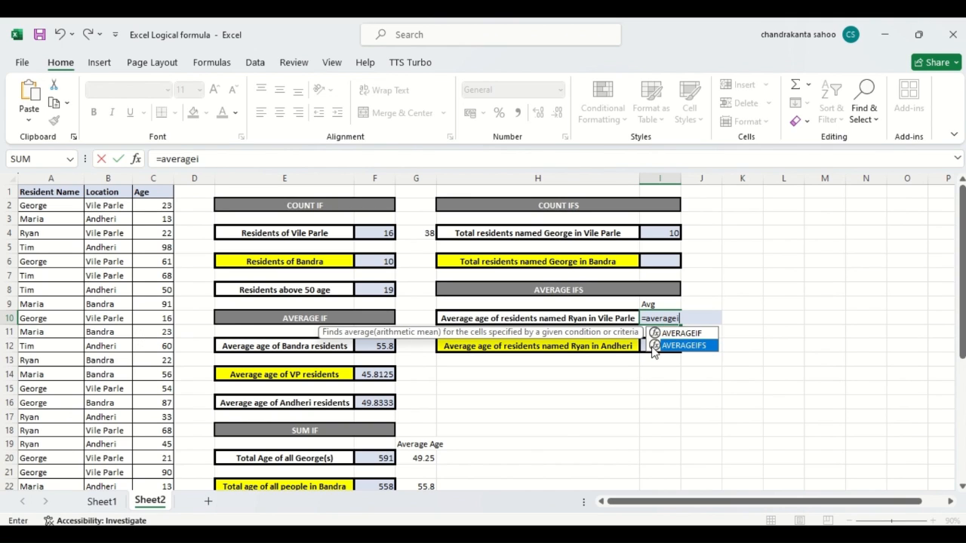
pyautogui.doubleClick(653, 346)
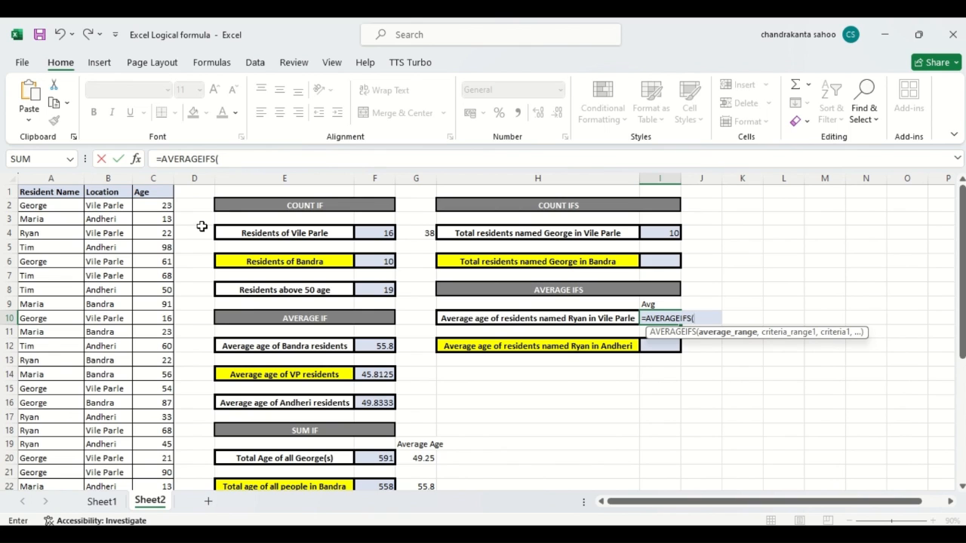
# Set the ages in C2:C39 as the average range of the AVERAGEIFS formula
pyautogui.click(159, 204)
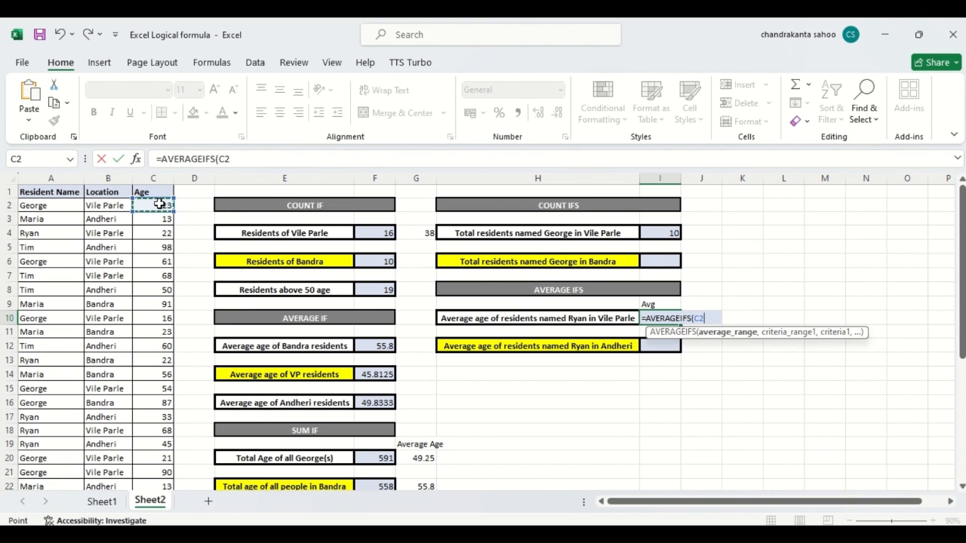
pyautogui.hotkey('ctrl', 'shift', 'Down')
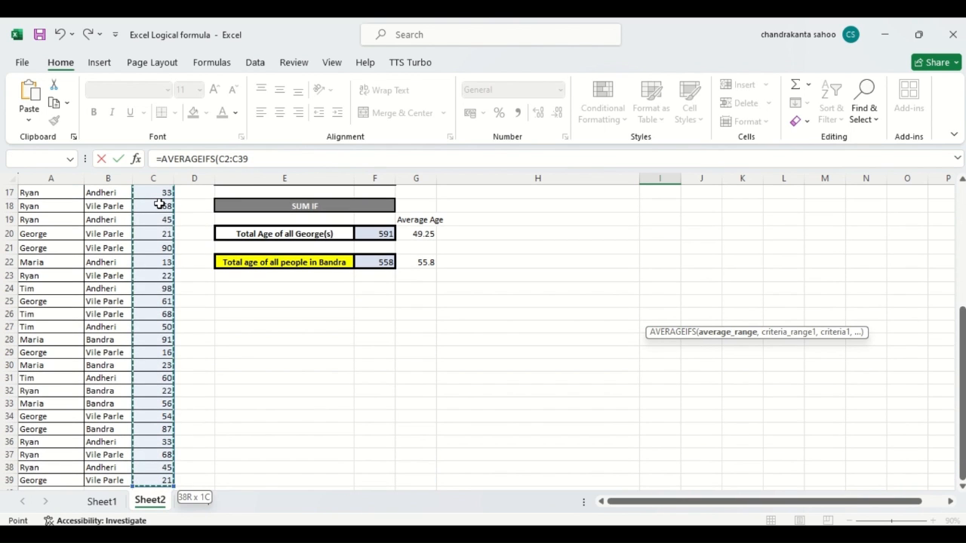
pyautogui.write(',')
pyautogui.moveTo(962, 387); pyautogui.dragTo(933, 201)
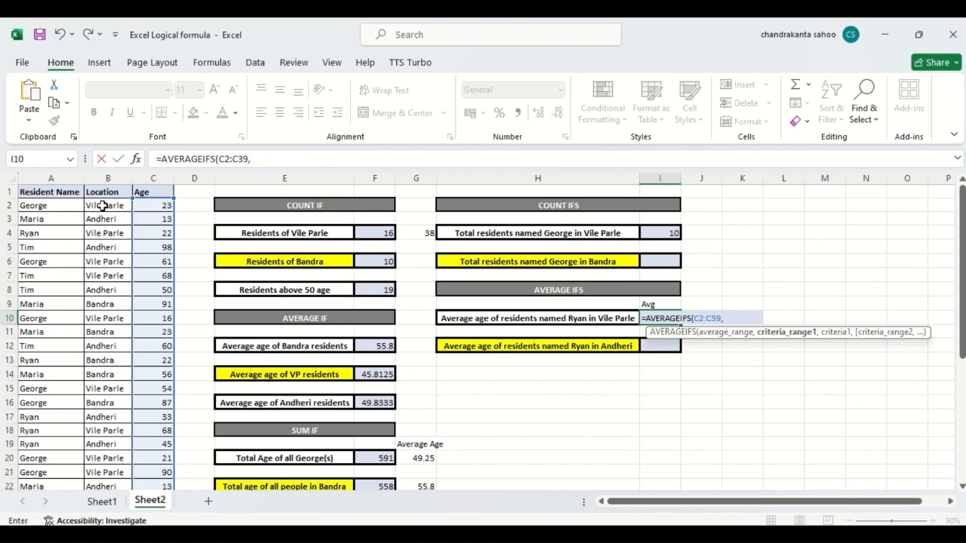
# Add B2:B39 as the first AVERAGEIFS criteria range with the criterion "Vile Parle"
pyautogui.click(102, 205)
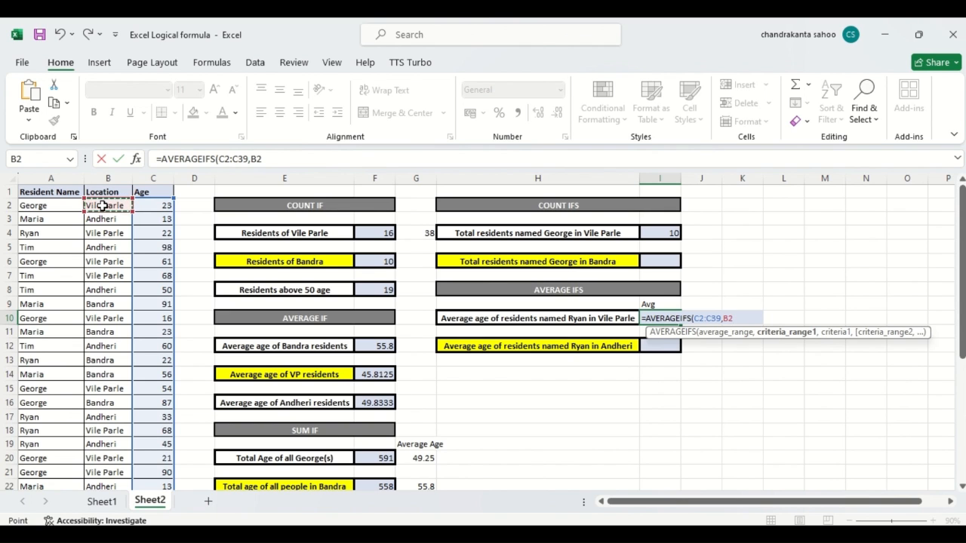
pyautogui.hotkey('ctrl', 'shift', 'Down')
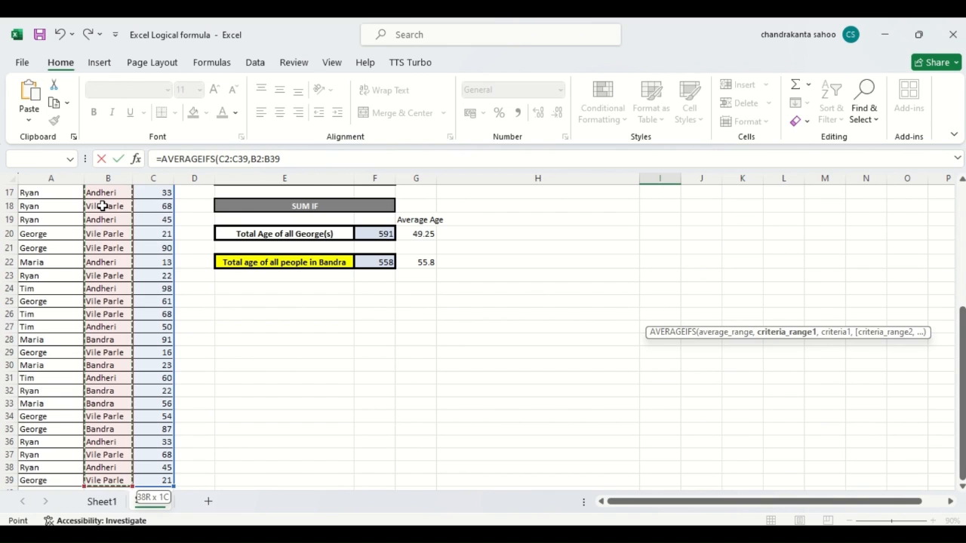
pyautogui.write(',')
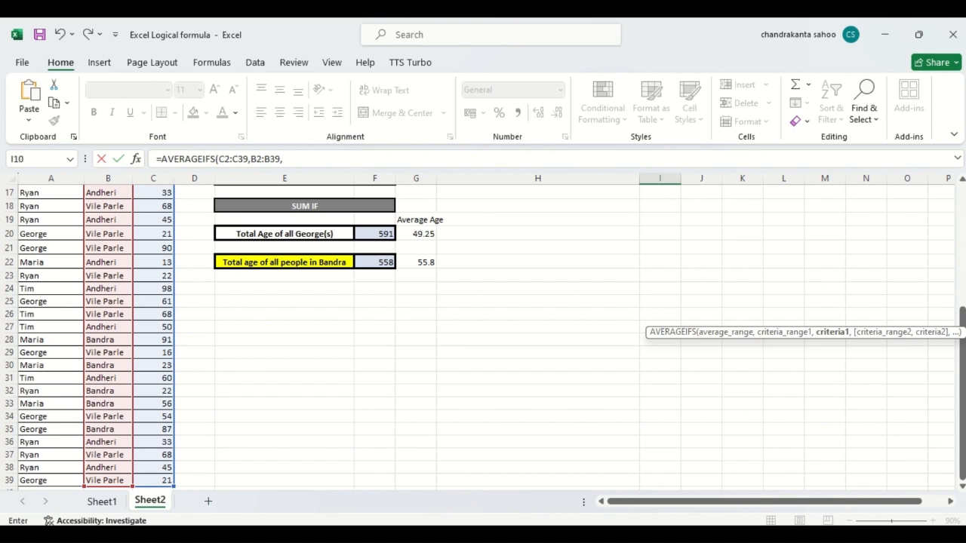
pyautogui.moveTo(963, 399); pyautogui.dragTo(936, 203)
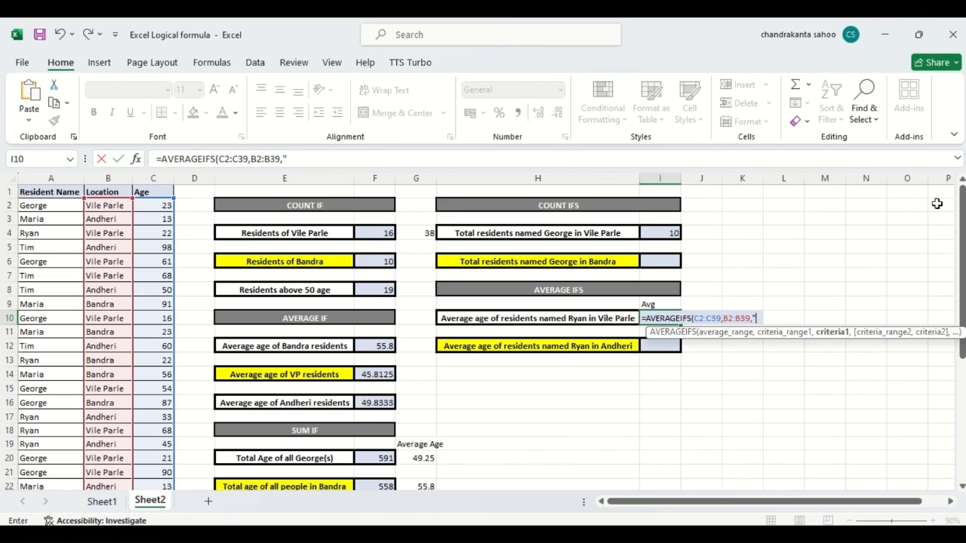
pyautogui.write('Vile Parle')
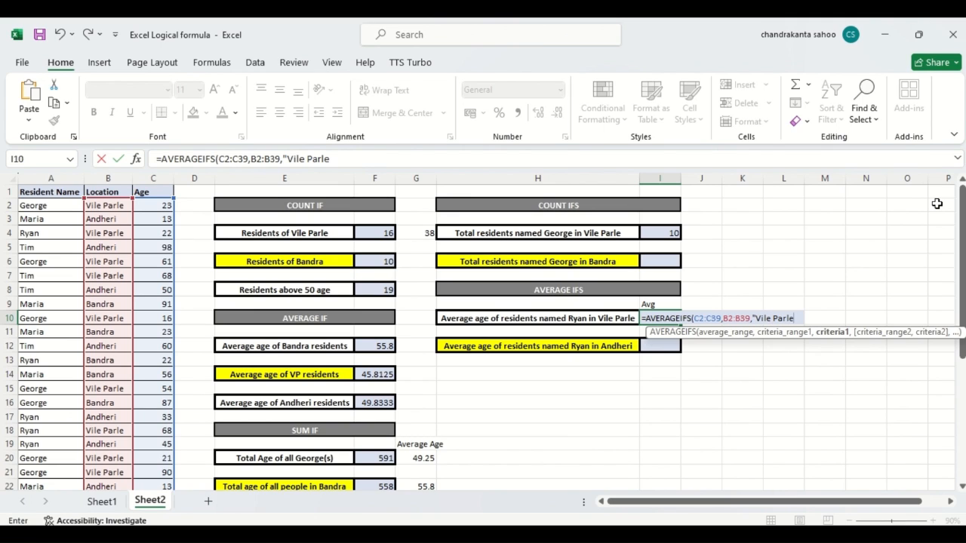
pyautogui.write('",')
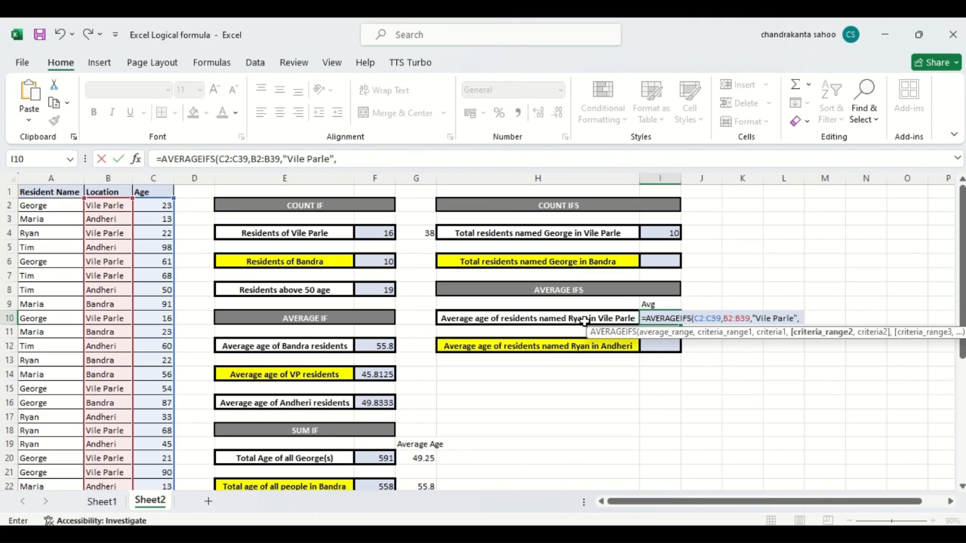
# Complete the AVERAGEIFS formula in I10 with second criteria range A2:A39 and the resident's name from the adjacent label as its criterion
pyautogui.click(45, 204)
pyautogui.hotkey('ctrl', 'shift', 'Down')
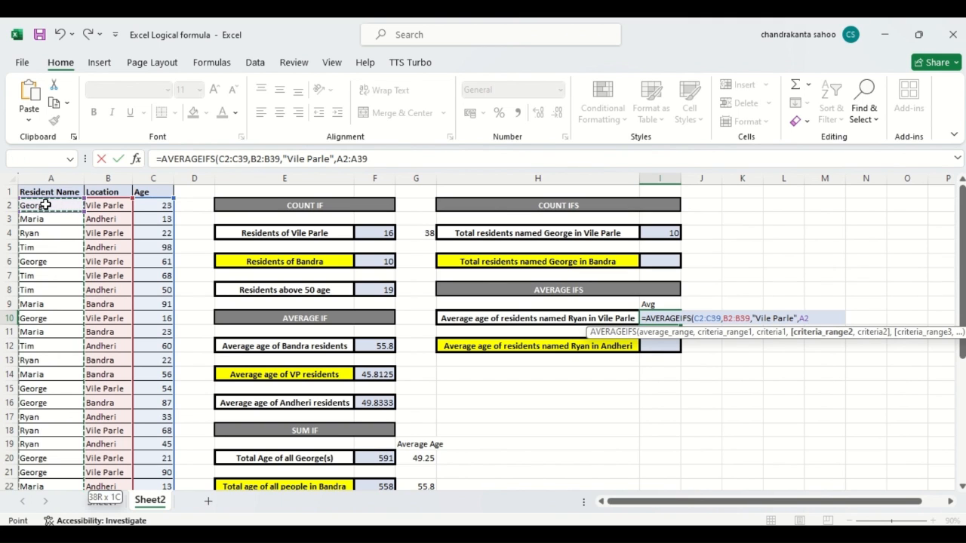
pyautogui.write(',')
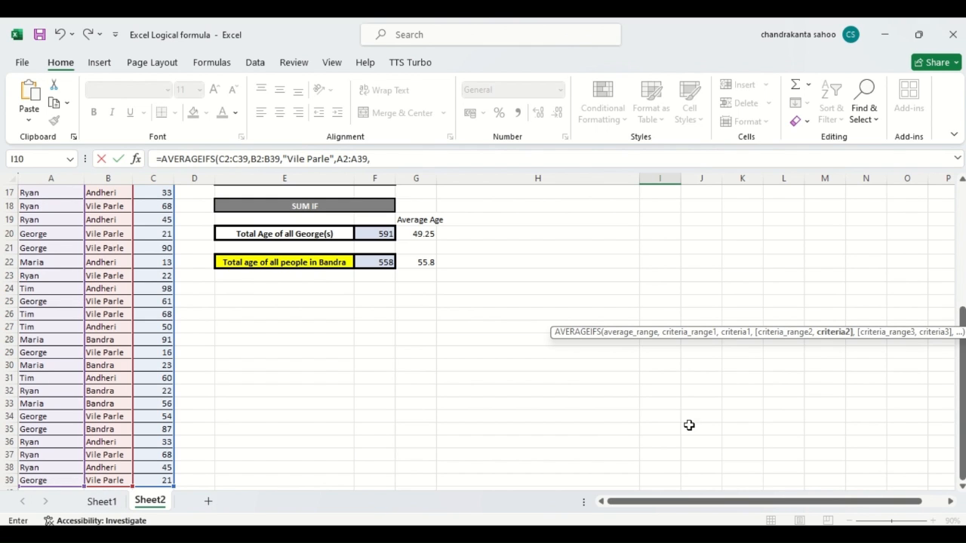
pyautogui.moveTo(963, 436); pyautogui.dragTo(931, 248)
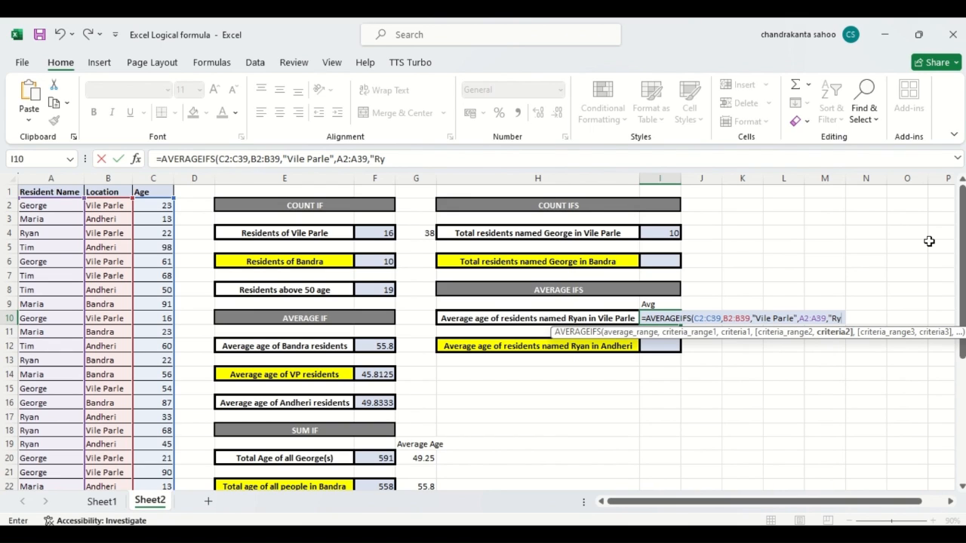
pyautogui.write('an')
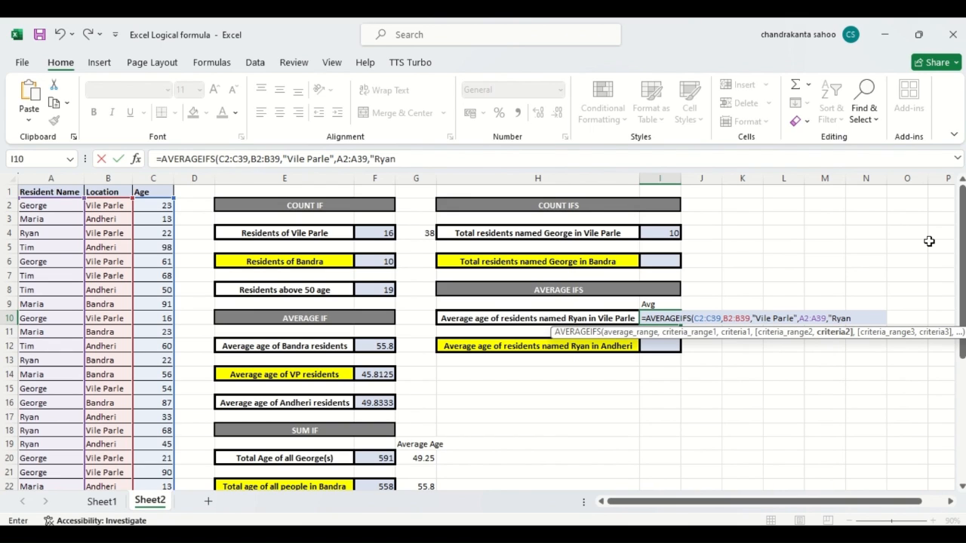
pyautogui.write(')')
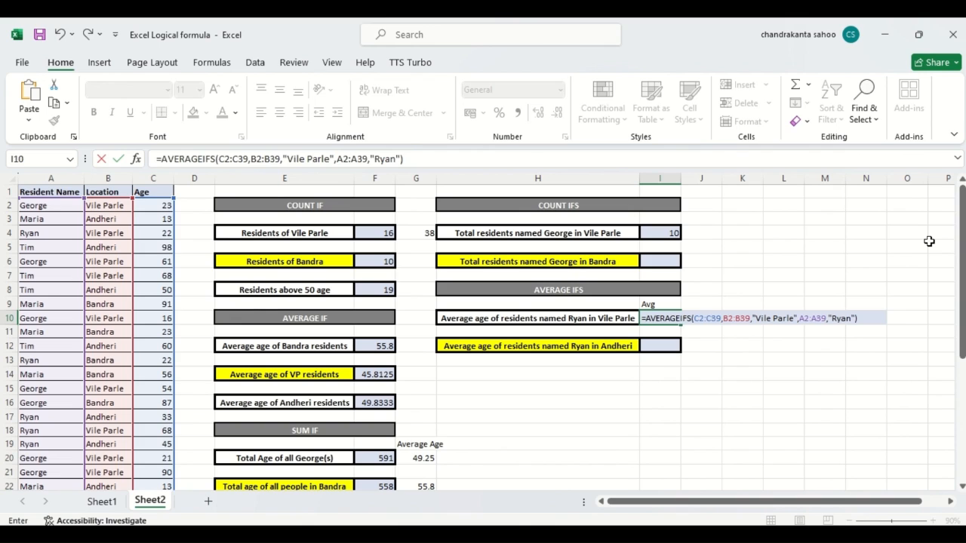
pyautogui.press('Return')
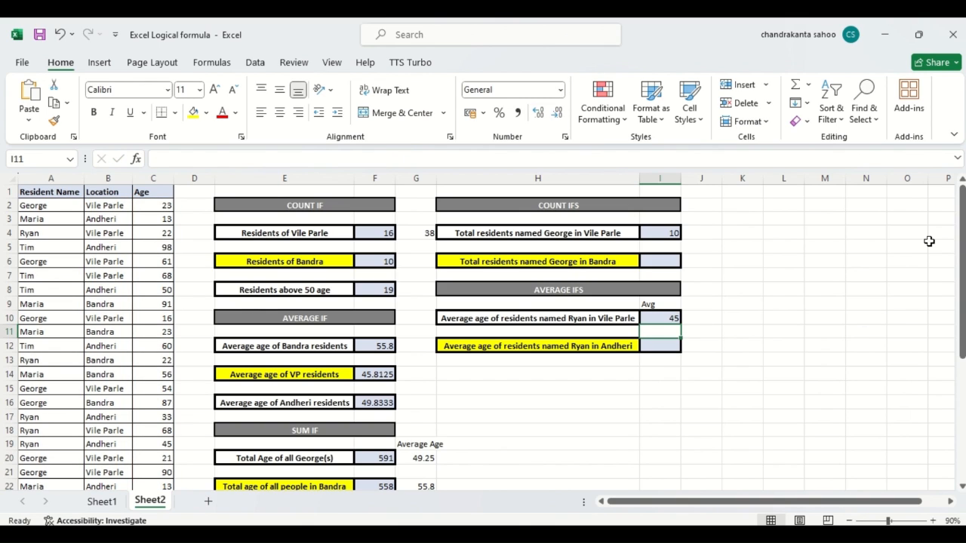
# Review the AVERAGEIFS formula in I10 and select I12, the empty result cell for the Andheri average age
pyautogui.click(653, 320)
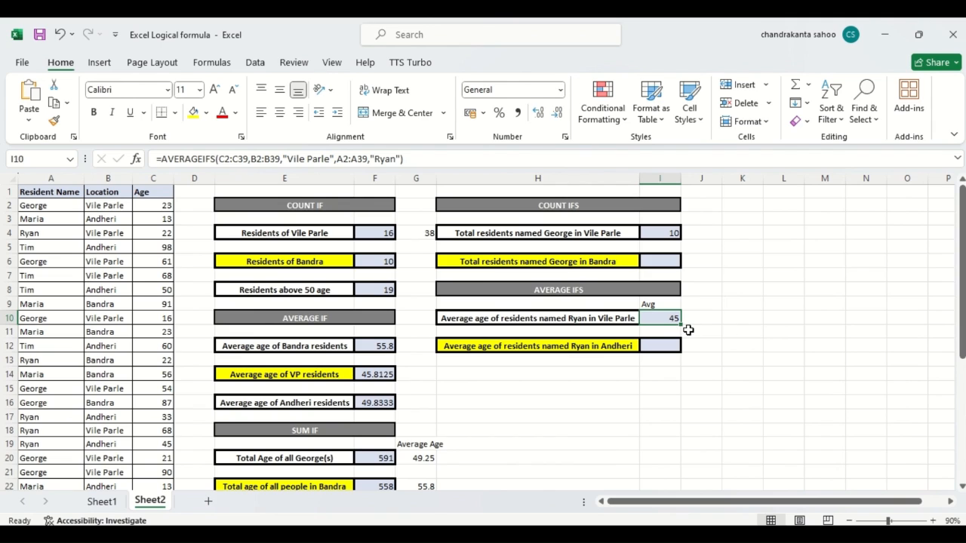
pyautogui.click(337, 346)
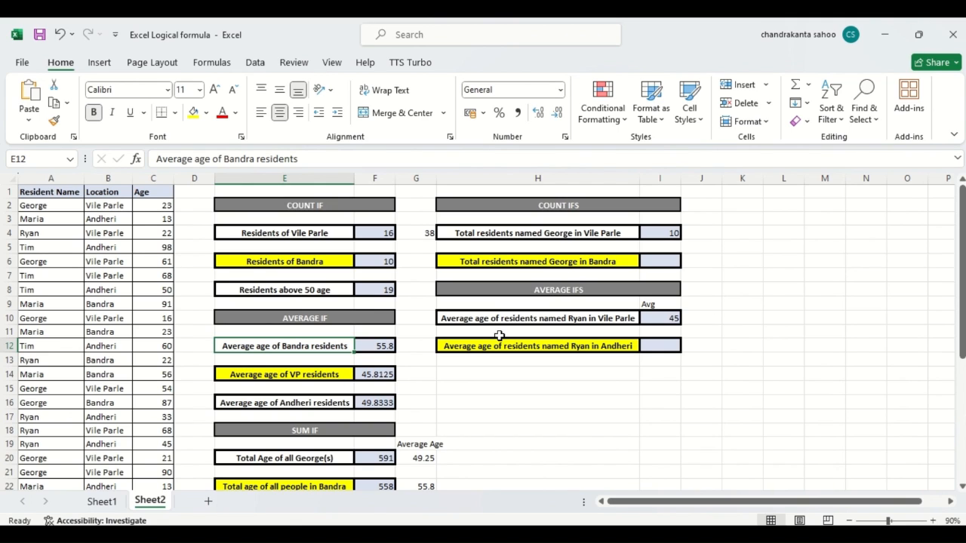
pyautogui.click(662, 347)
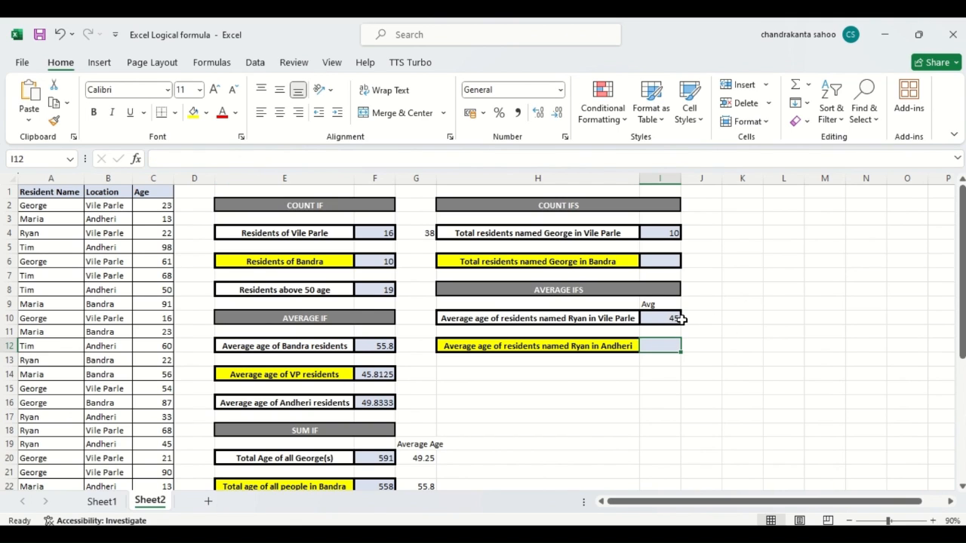